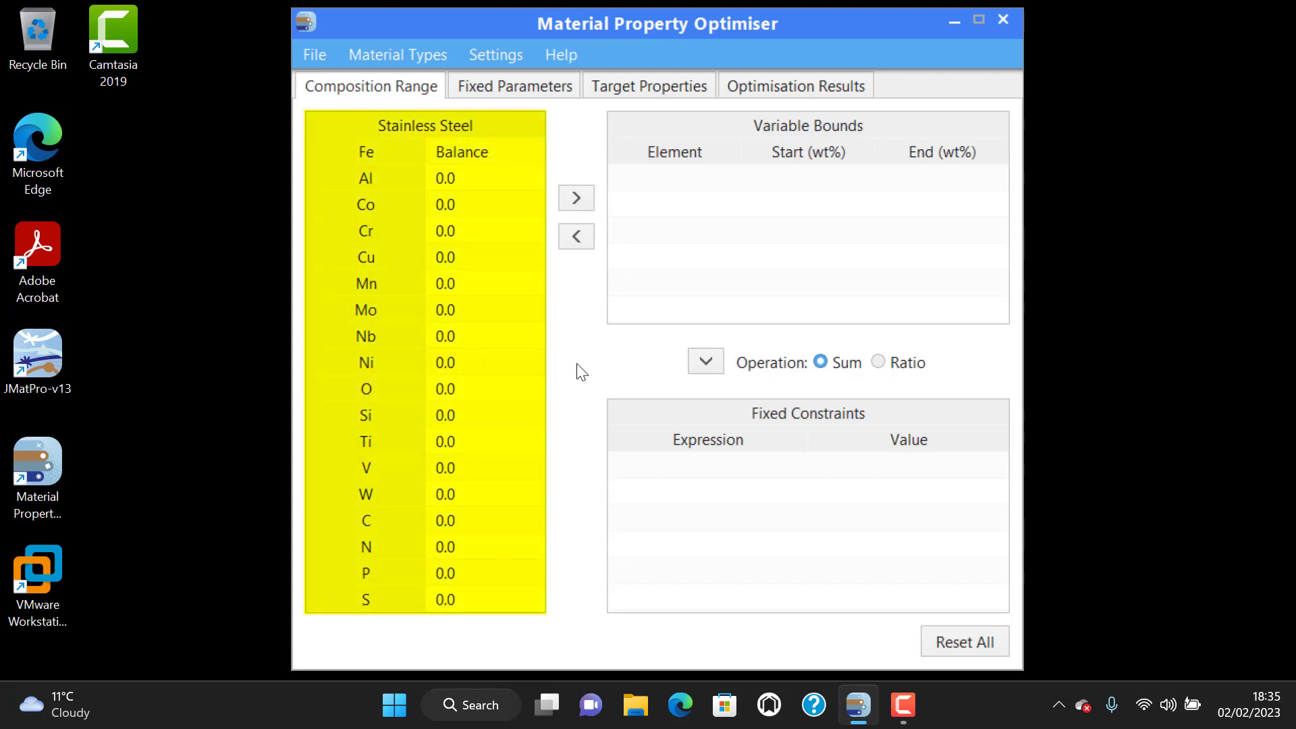
Add Cr and Mn to the variable bounds, and return both to the stainless steel composition list.
click(491, 230)
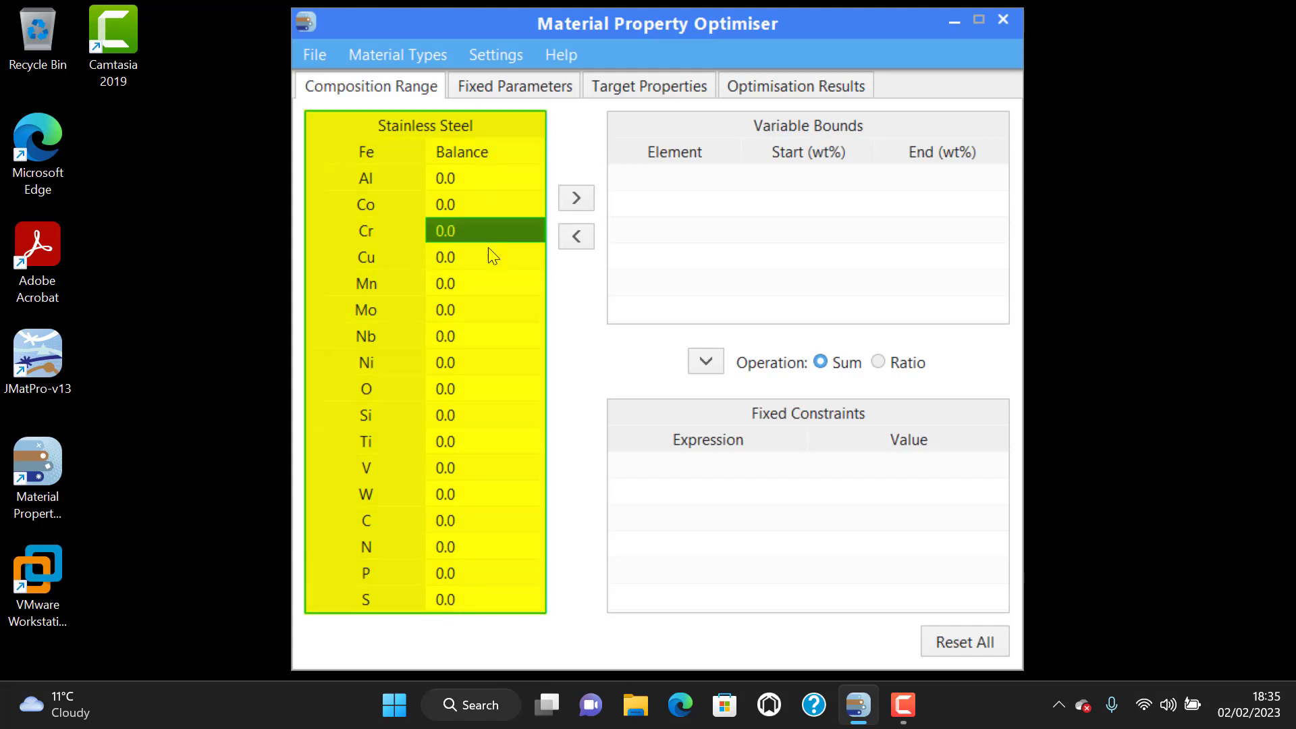
ctrl+click(491, 283)
drag(491, 283, 679, 216)
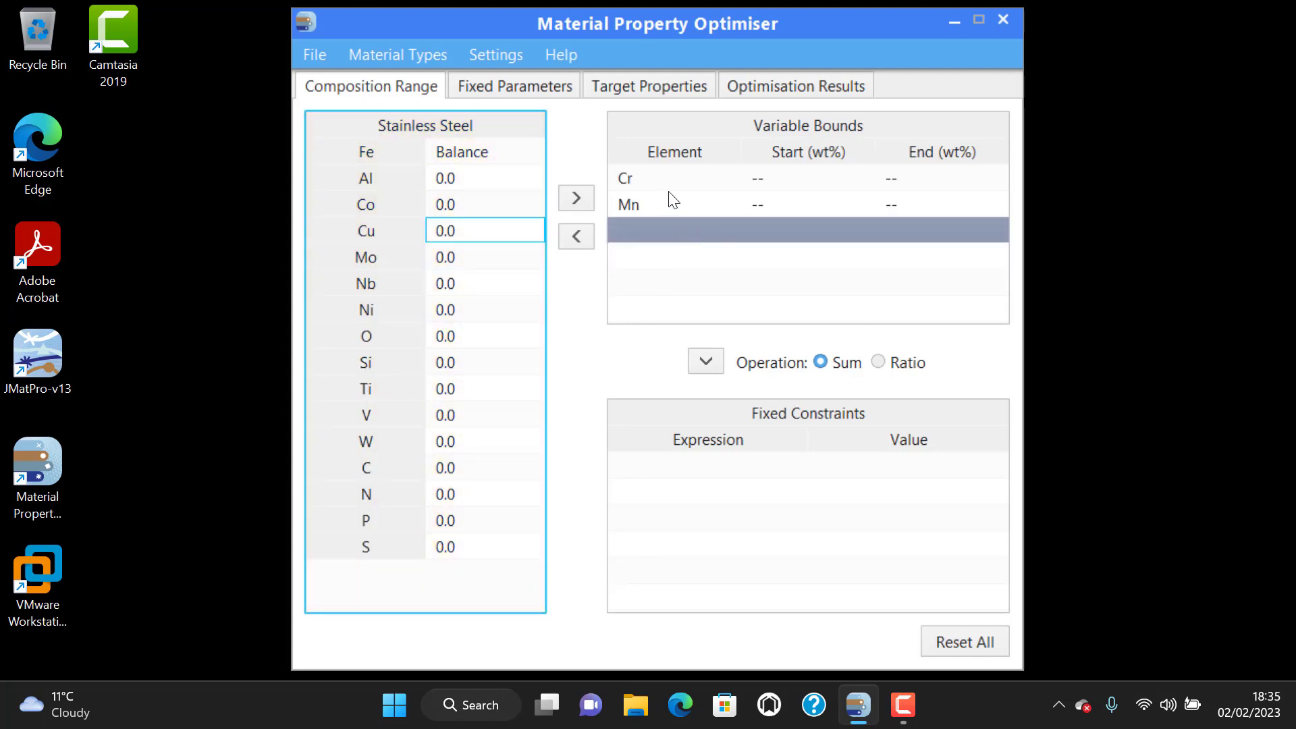
click(667, 179)
ctrl+click(660, 198)
click(586, 239)
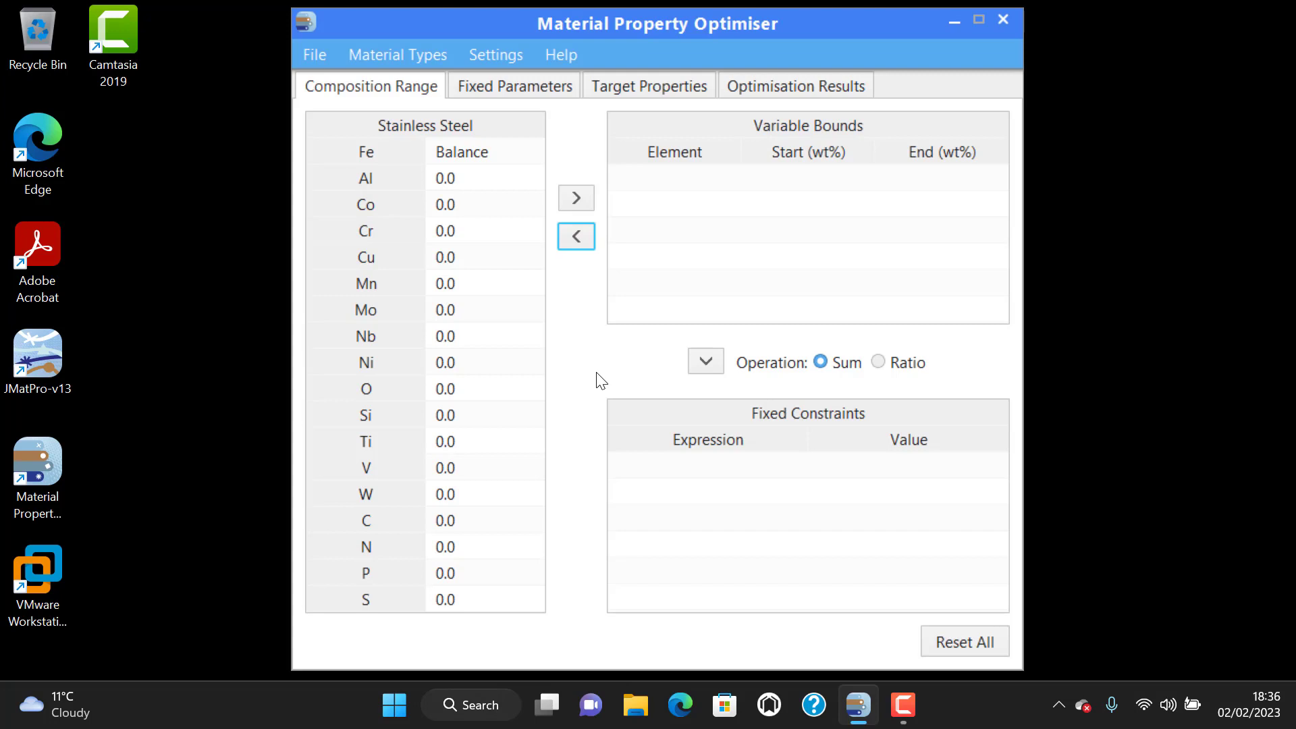
Set the fixed composition values to 0.5 wt% for Si and 0.1 wt% for C.
click(507, 417)
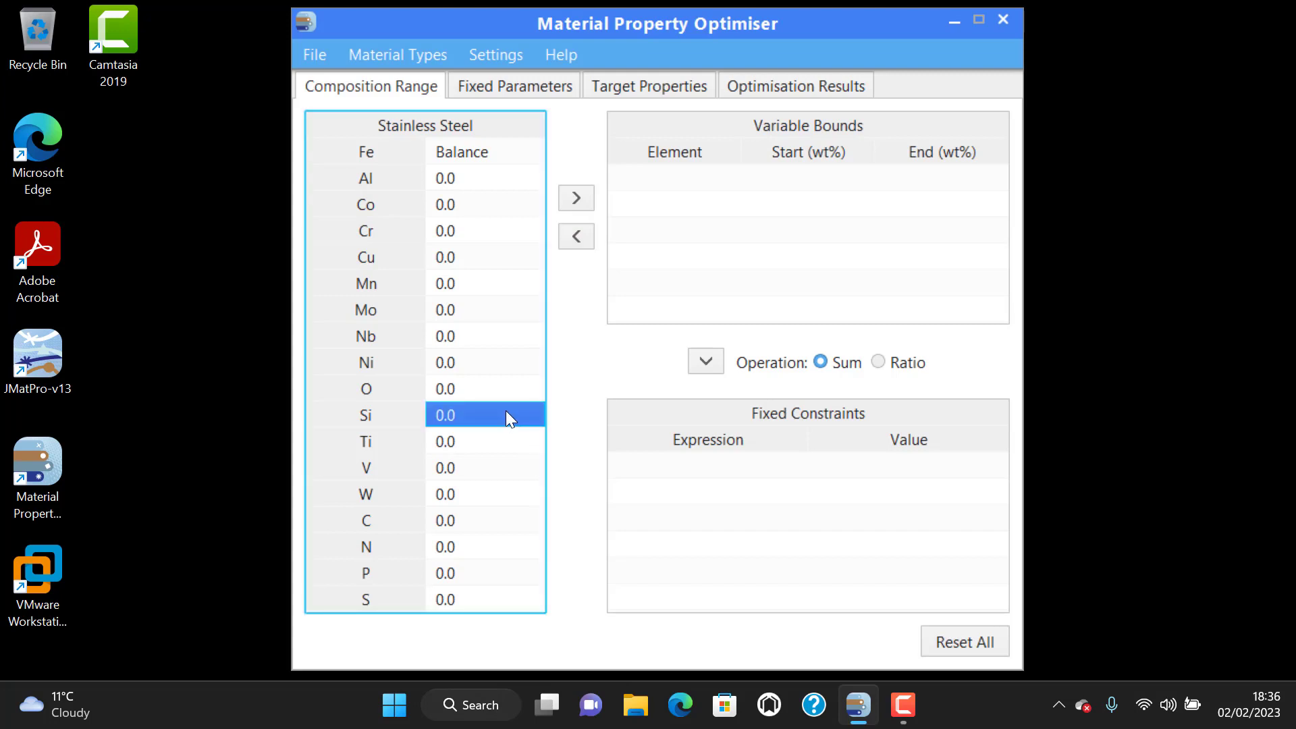
text(0.5)
key(Return)
key(Down)
key(Down)
key(Down)
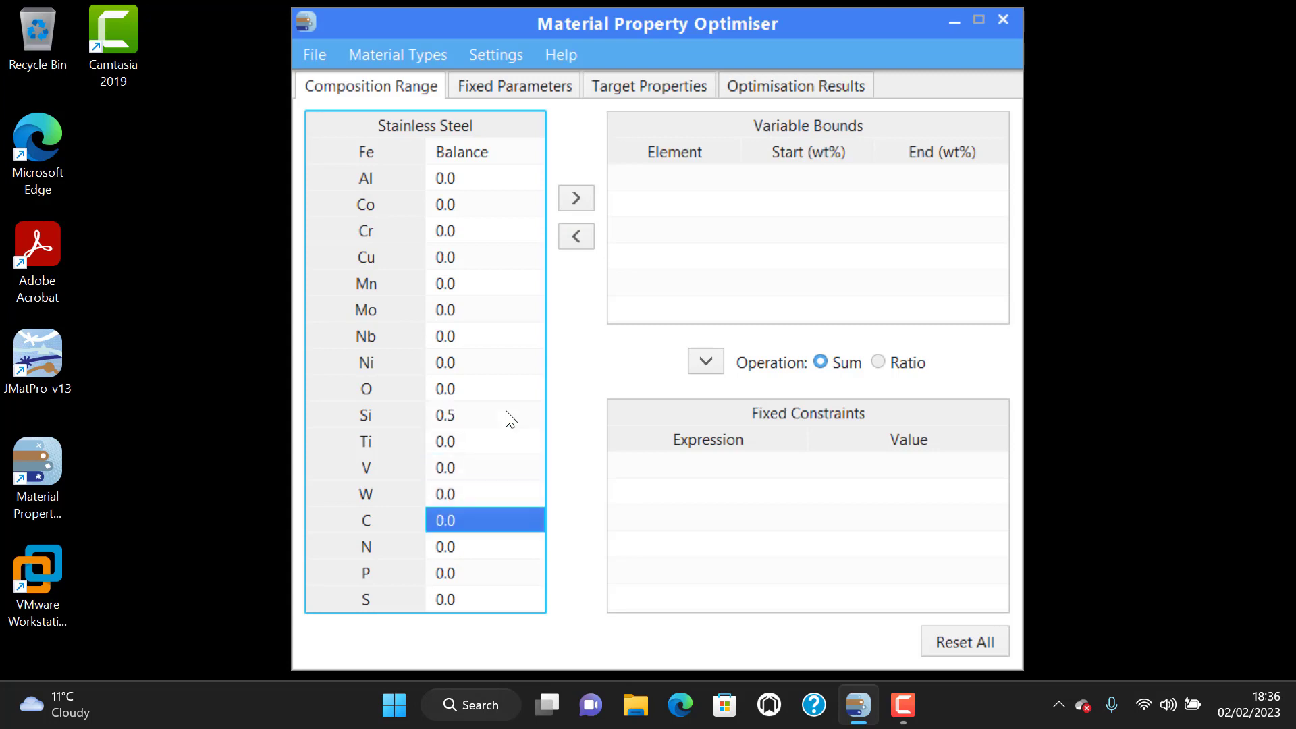
text(0.1)
key(Return)
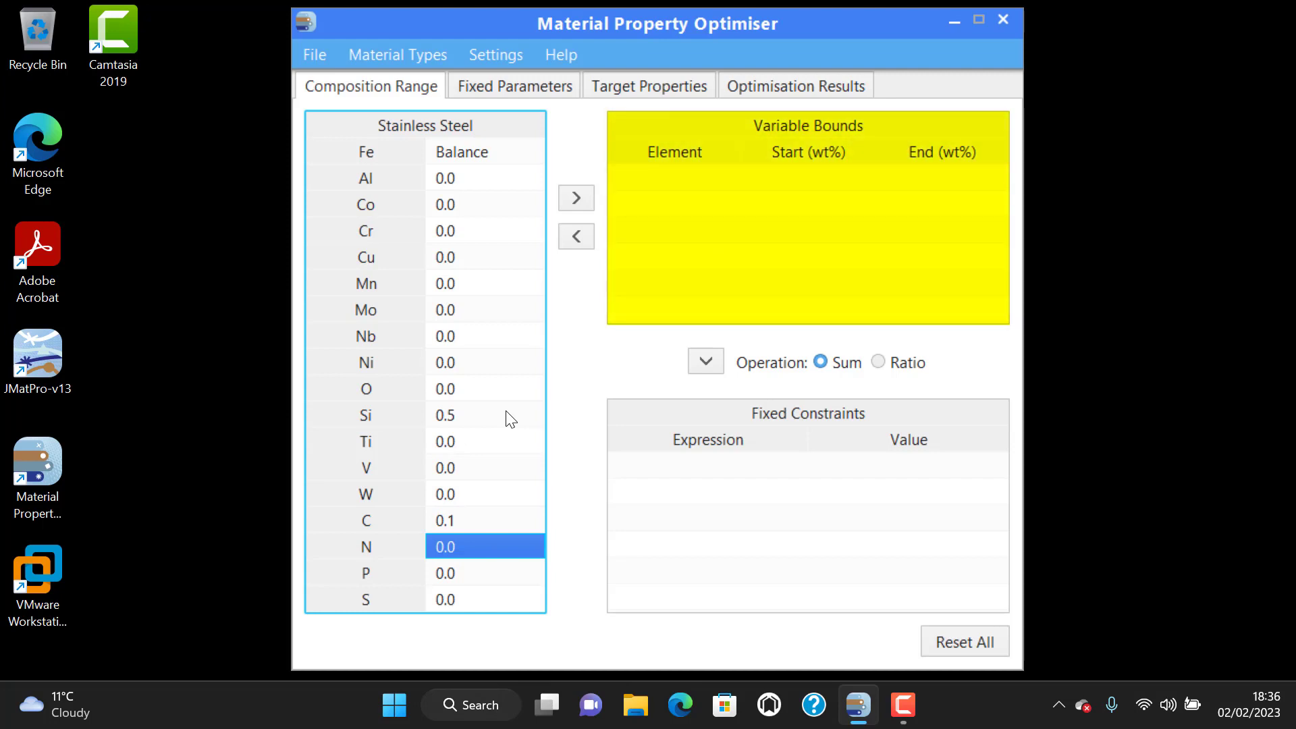
Make Cr, Mn and Ni variable elements by moving them from the composition list to the variable bounds.
click(472, 239)
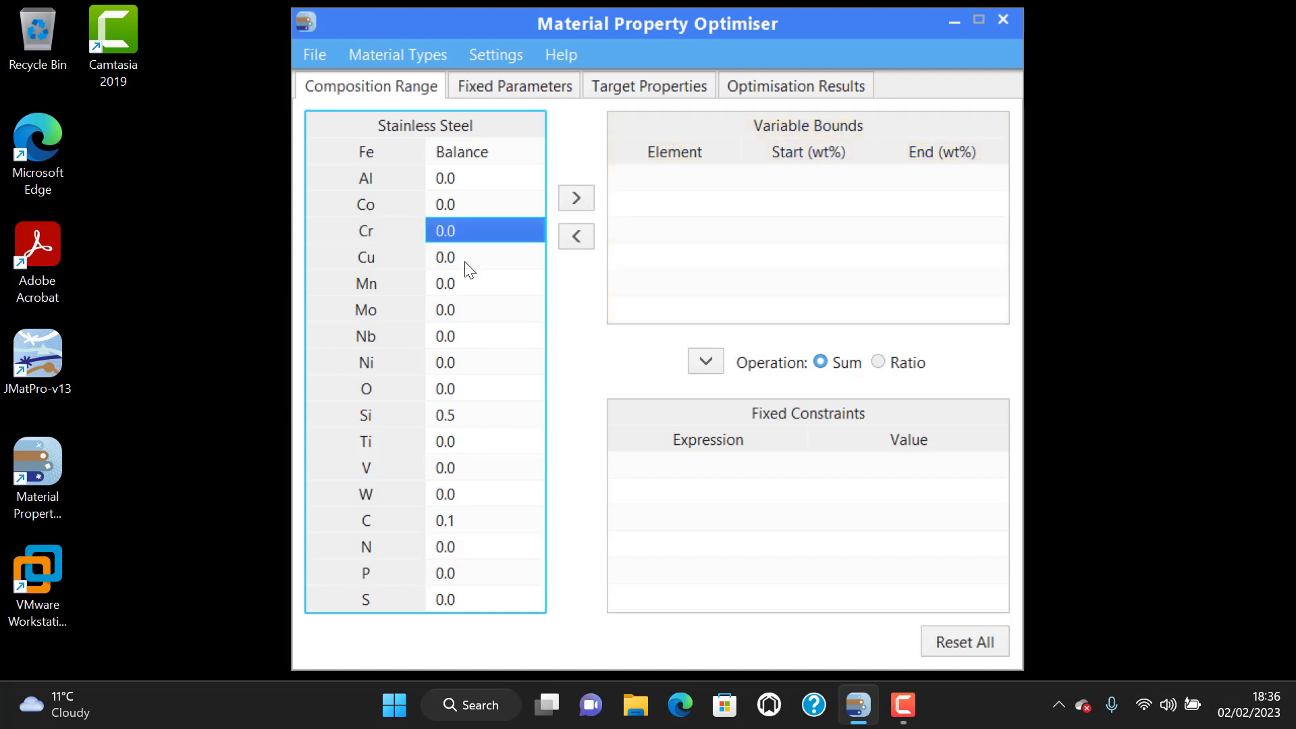
ctrl+click(465, 282)
ctrl+click(474, 363)
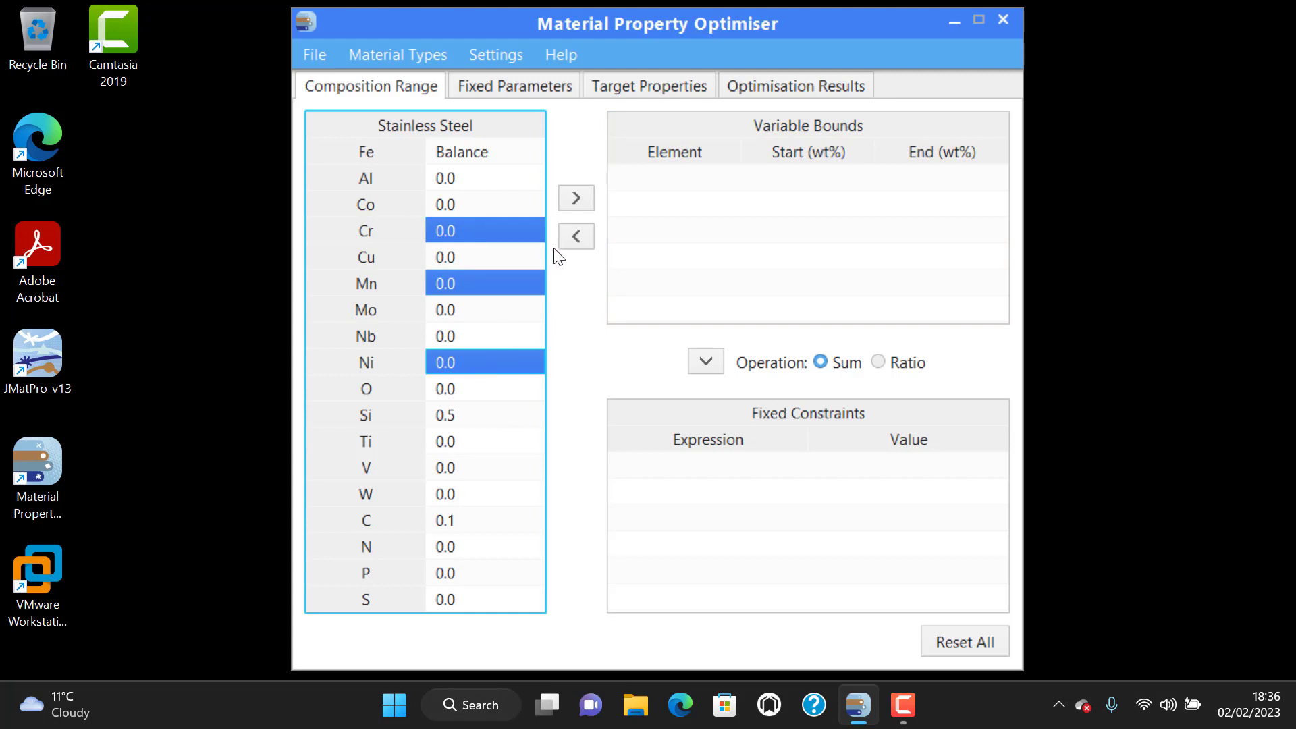
click(576, 199)
Set the variable bounds to 10–20 wt% for Cr and 5–10 wt% for Ni.
click(768, 177)
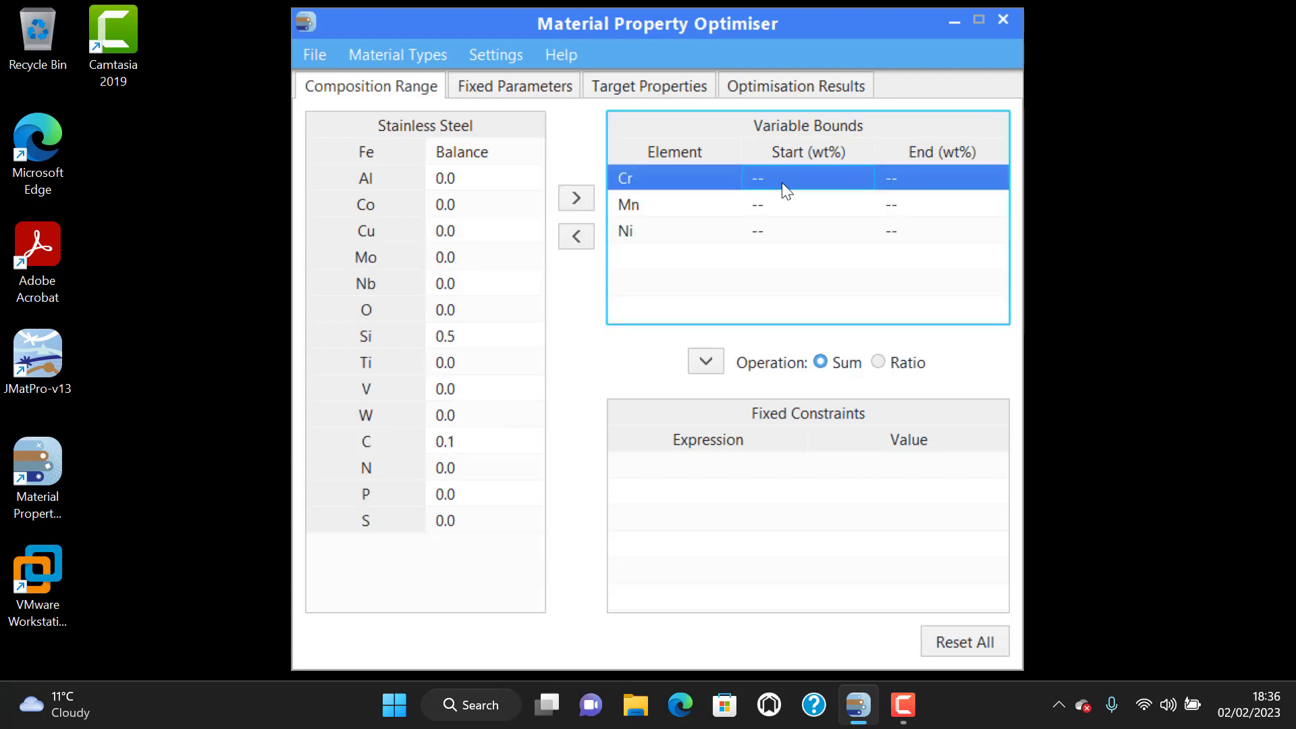
text(10)
key(Tab)
text(20)
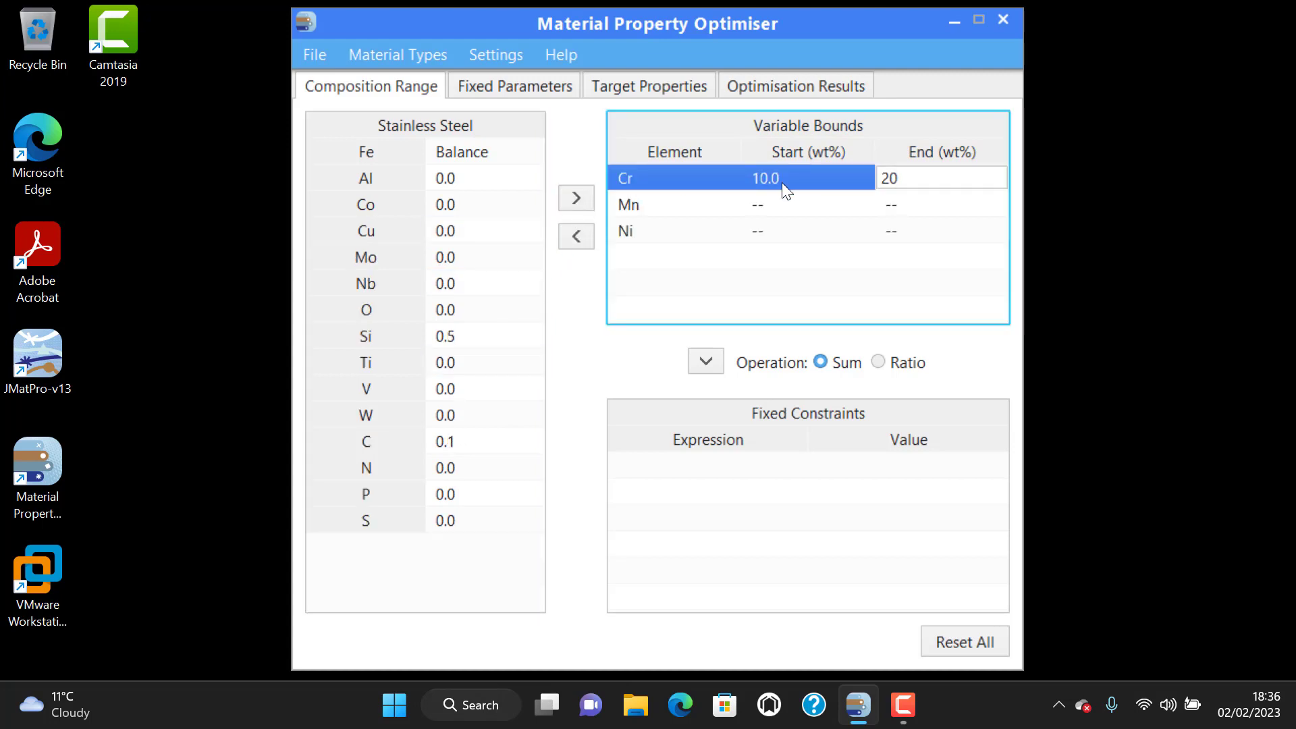
key(Return)
key(Down)
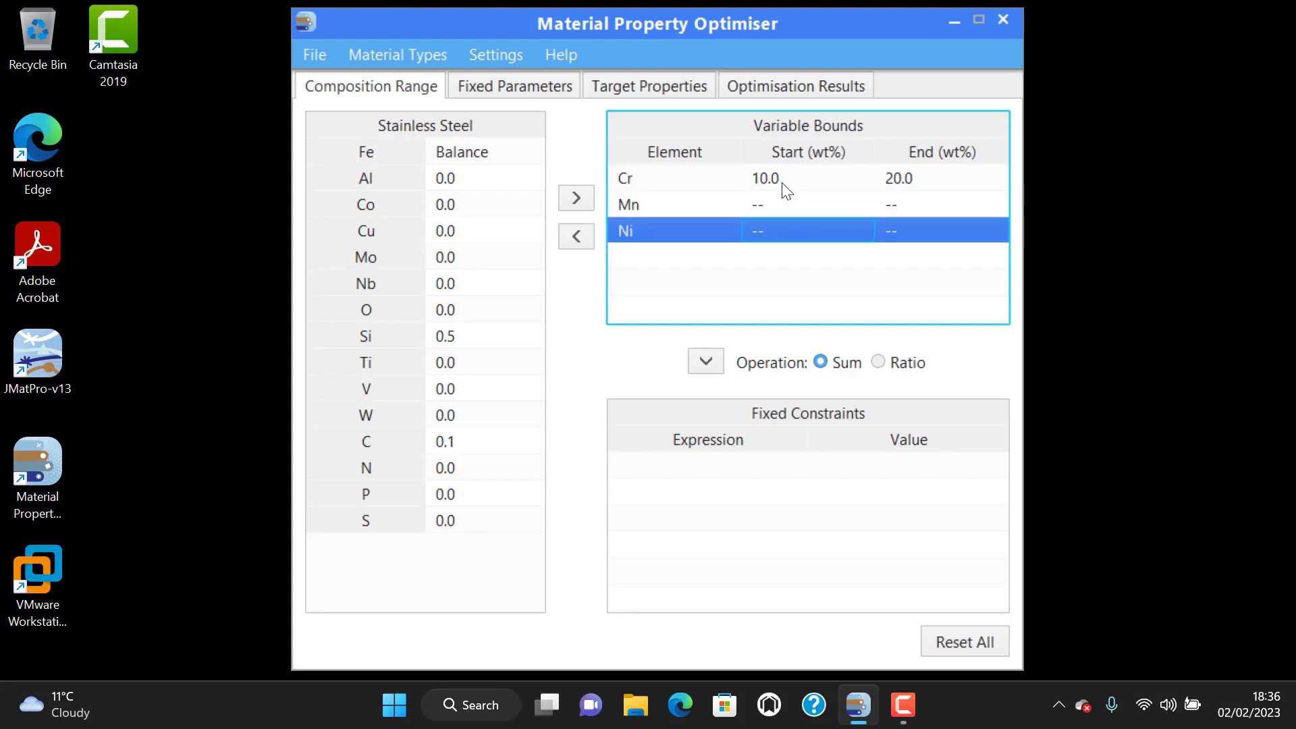
text(5)
key(Tab)
text(10)
key(Return)
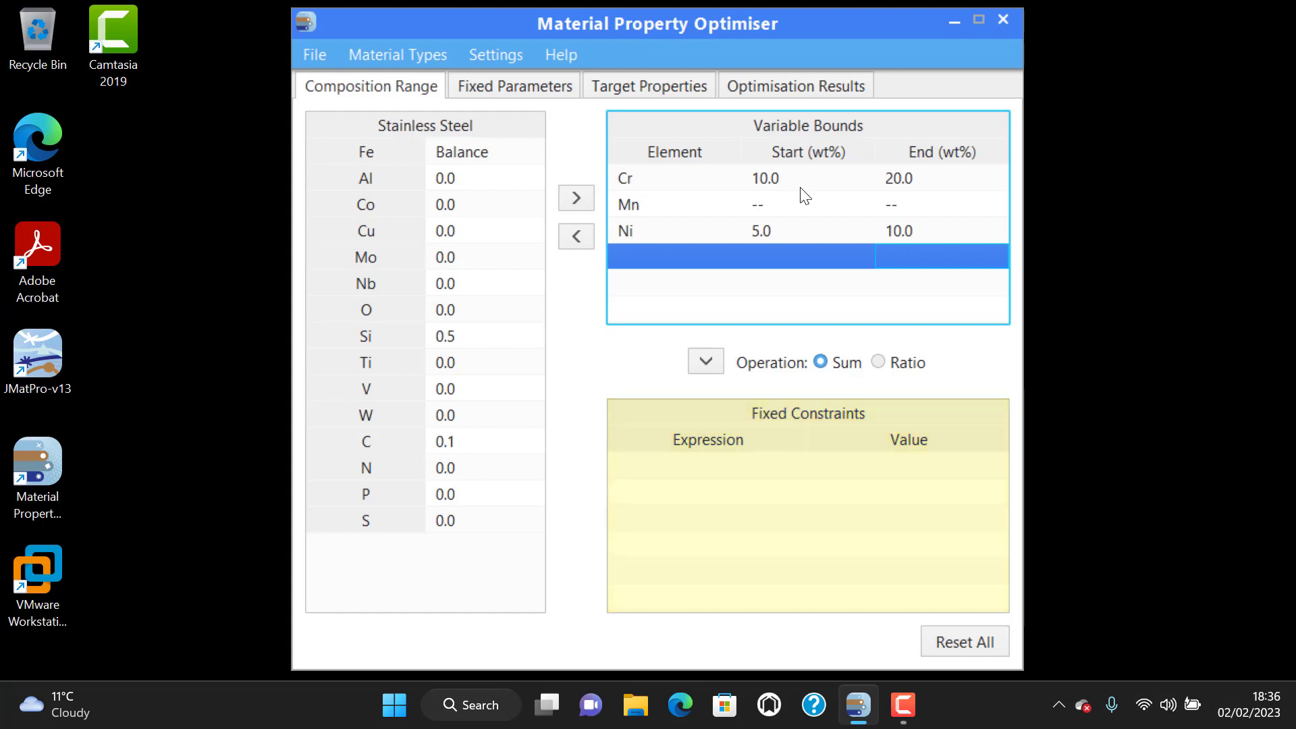
Add a fixed sum constraint on Mn and Ni with a value of 12.
click(671, 189)
click(668, 201)
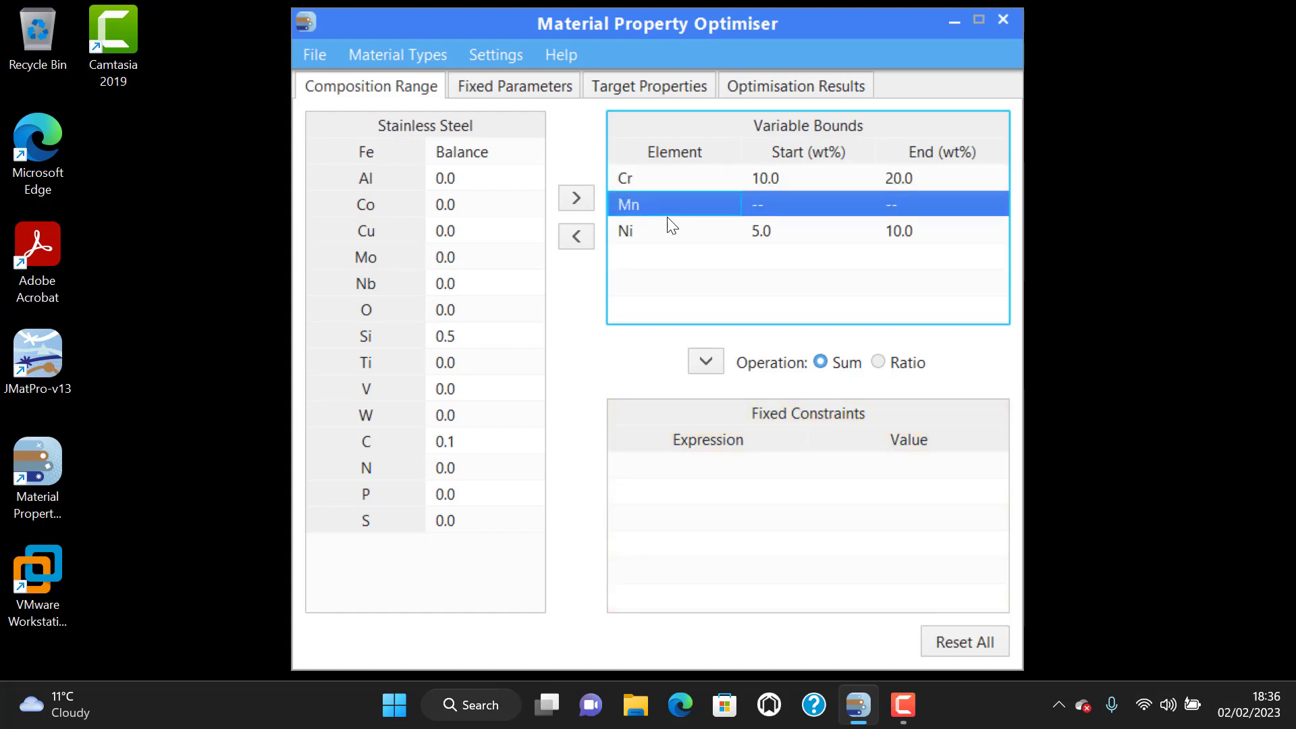
shift+click(667, 220)
click(706, 362)
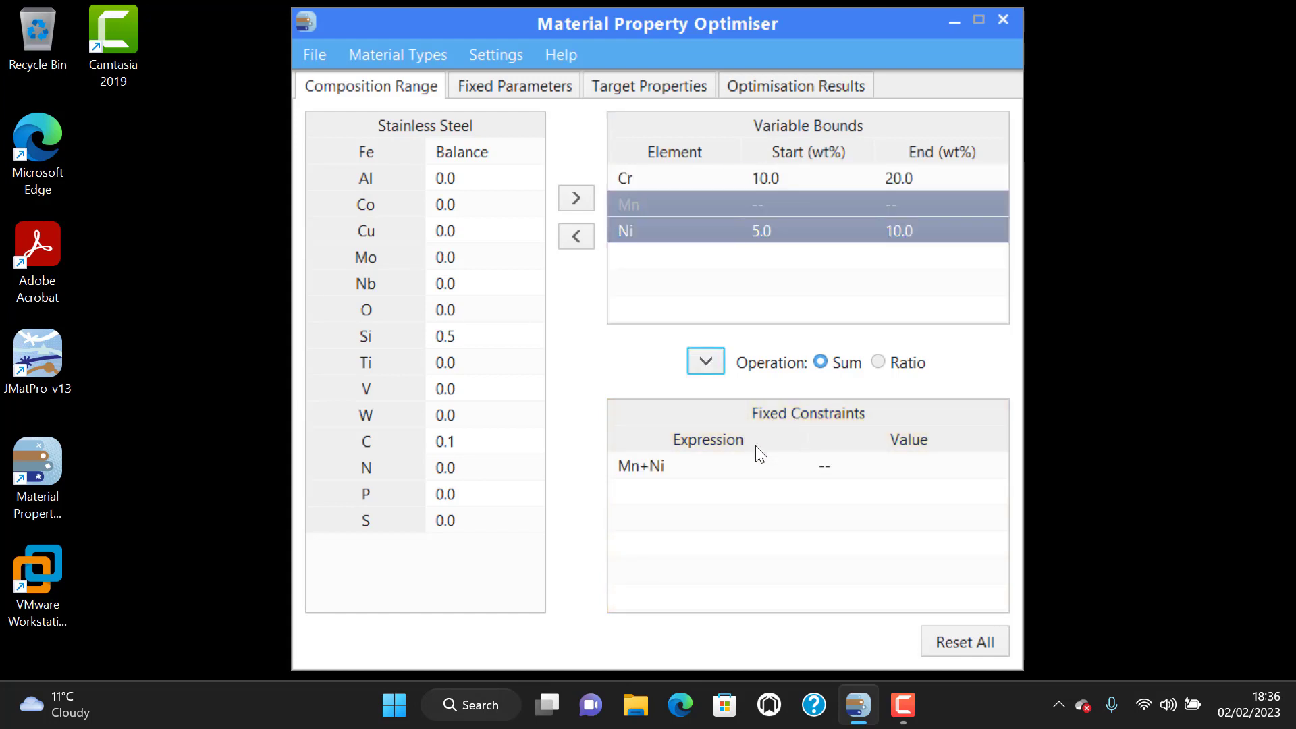
click(869, 471)
text(12)
key(Return)
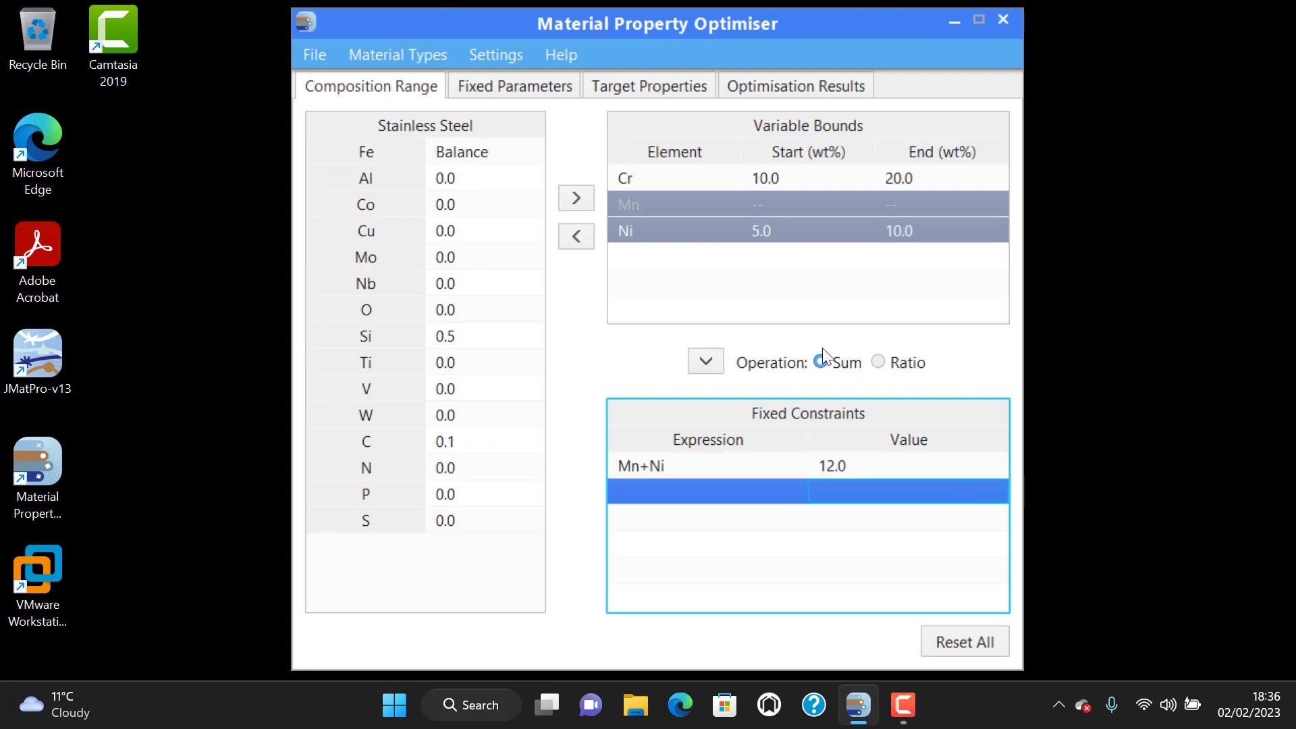
Add Density and Young's modulus as target objectives, and remove Young's modulus again.
click(553, 86)
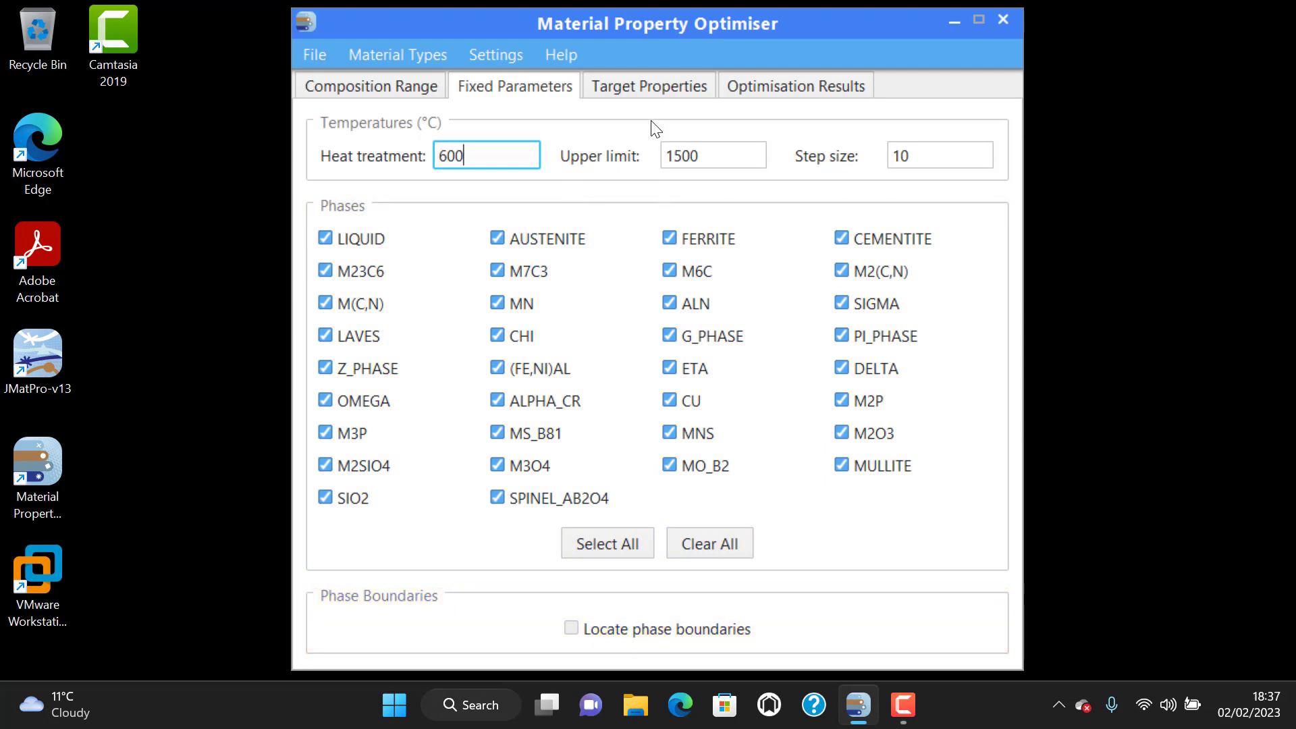
click(649, 94)
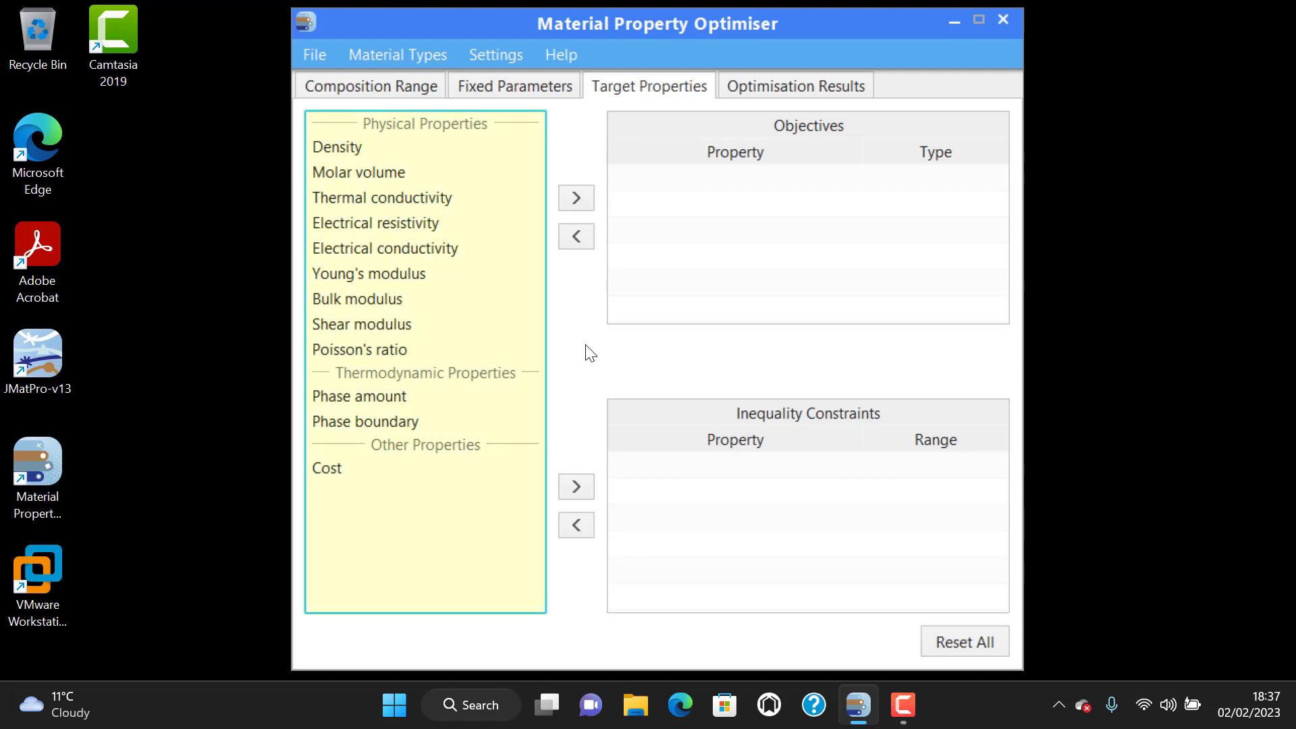
click(379, 152)
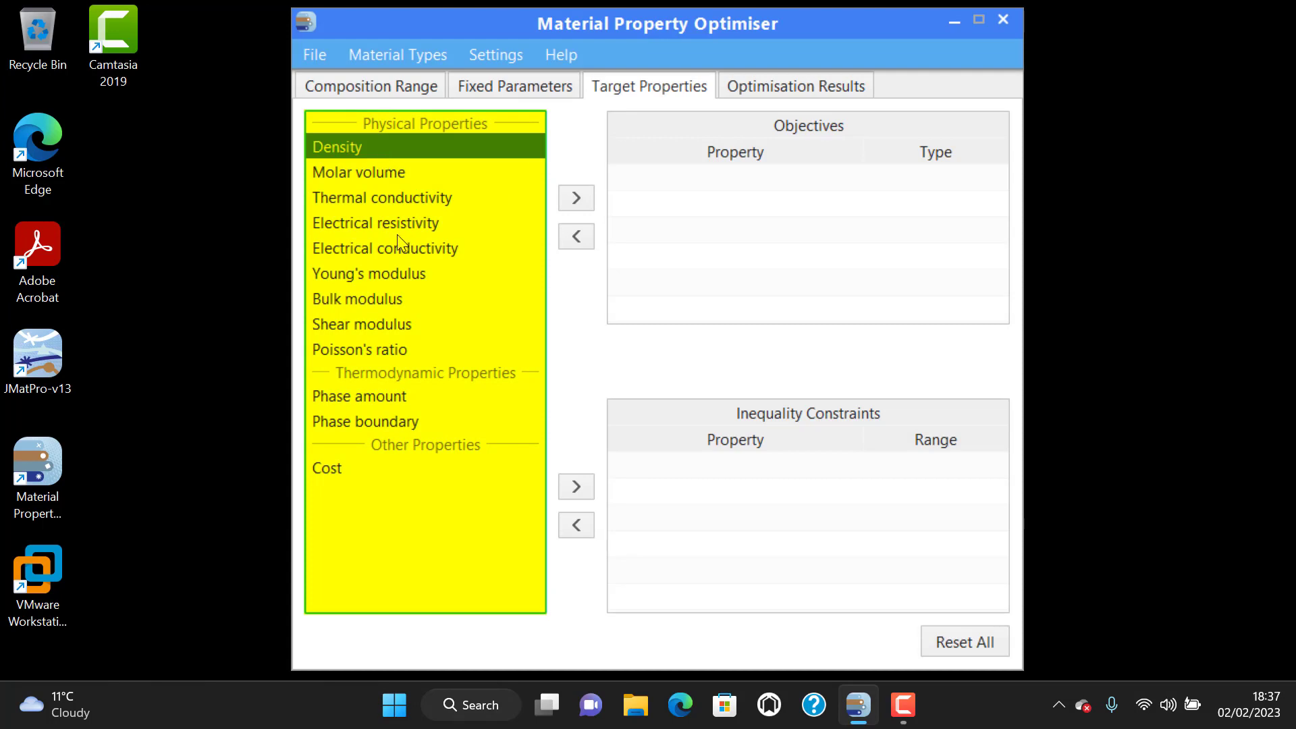
ctrl+click(400, 276)
drag(405, 275, 642, 191)
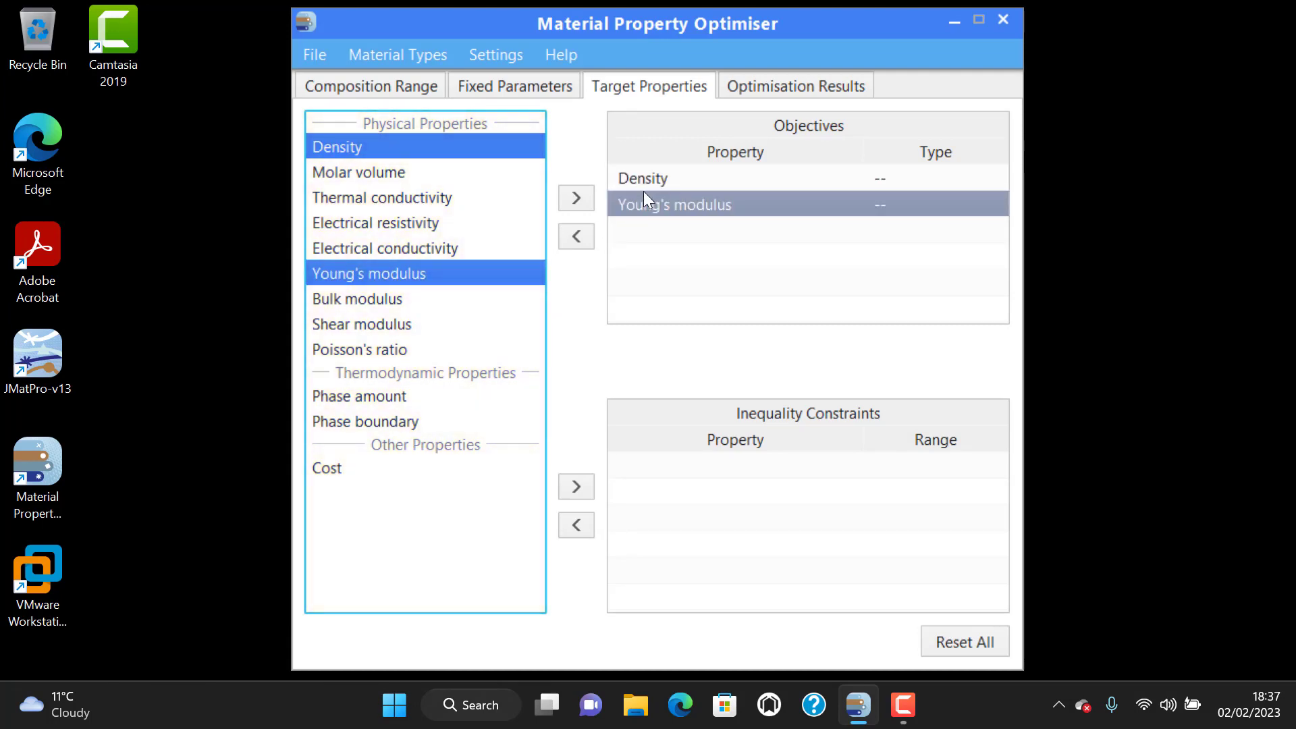
click(636, 202)
click(576, 238)
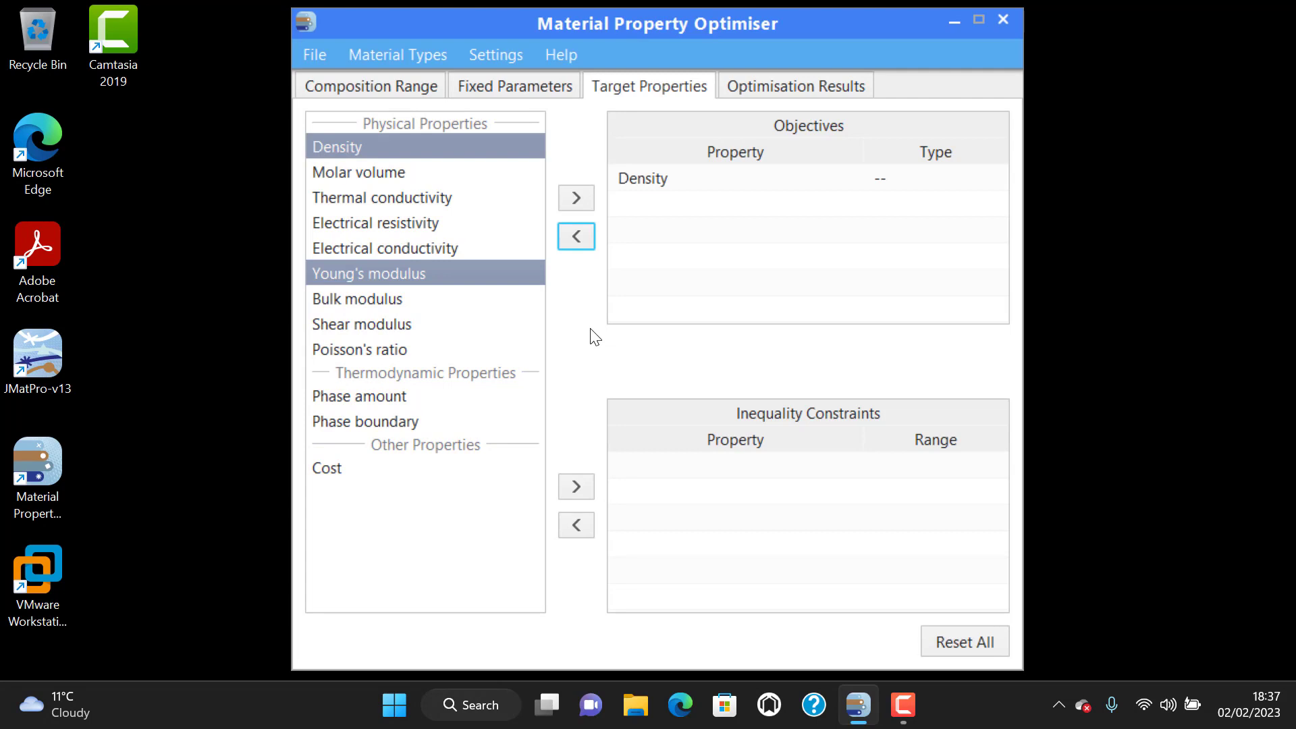
Set the Density objective to minimise, and add Young's modulus as an objective to maximise.
click(928, 181)
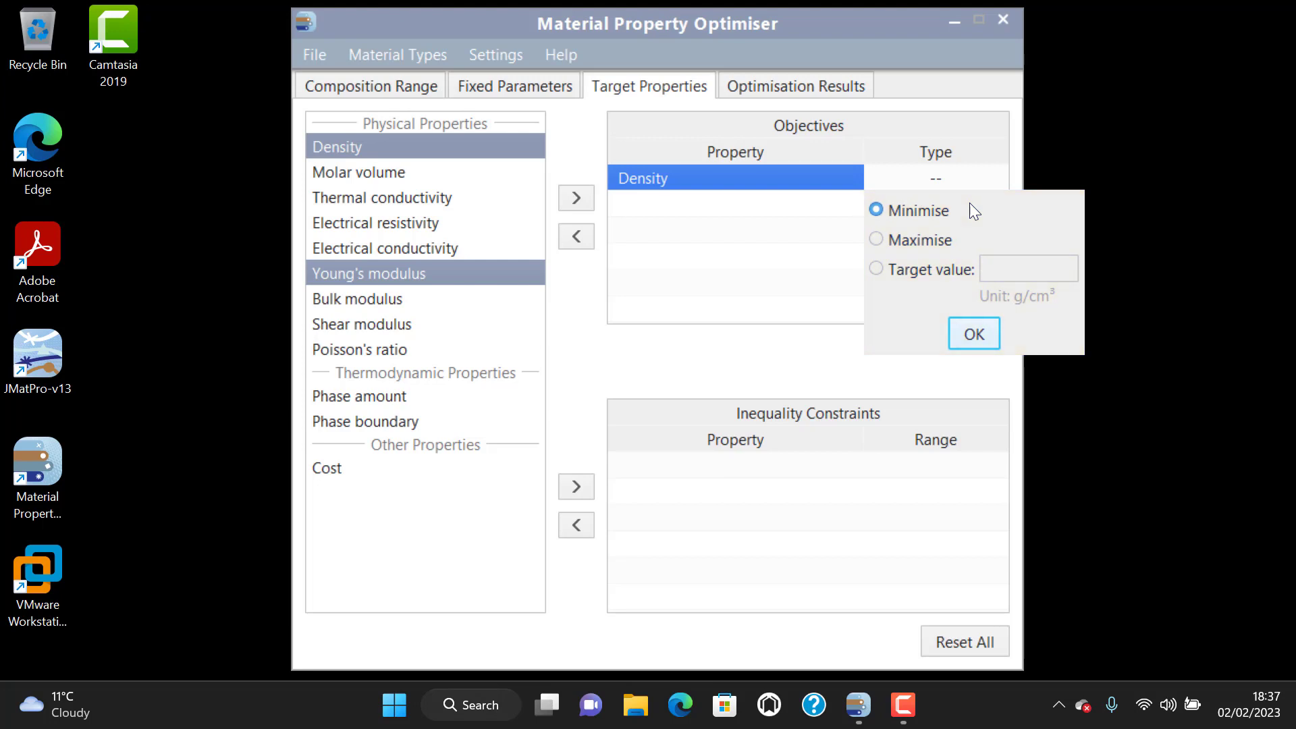
click(972, 333)
click(477, 274)
click(576, 198)
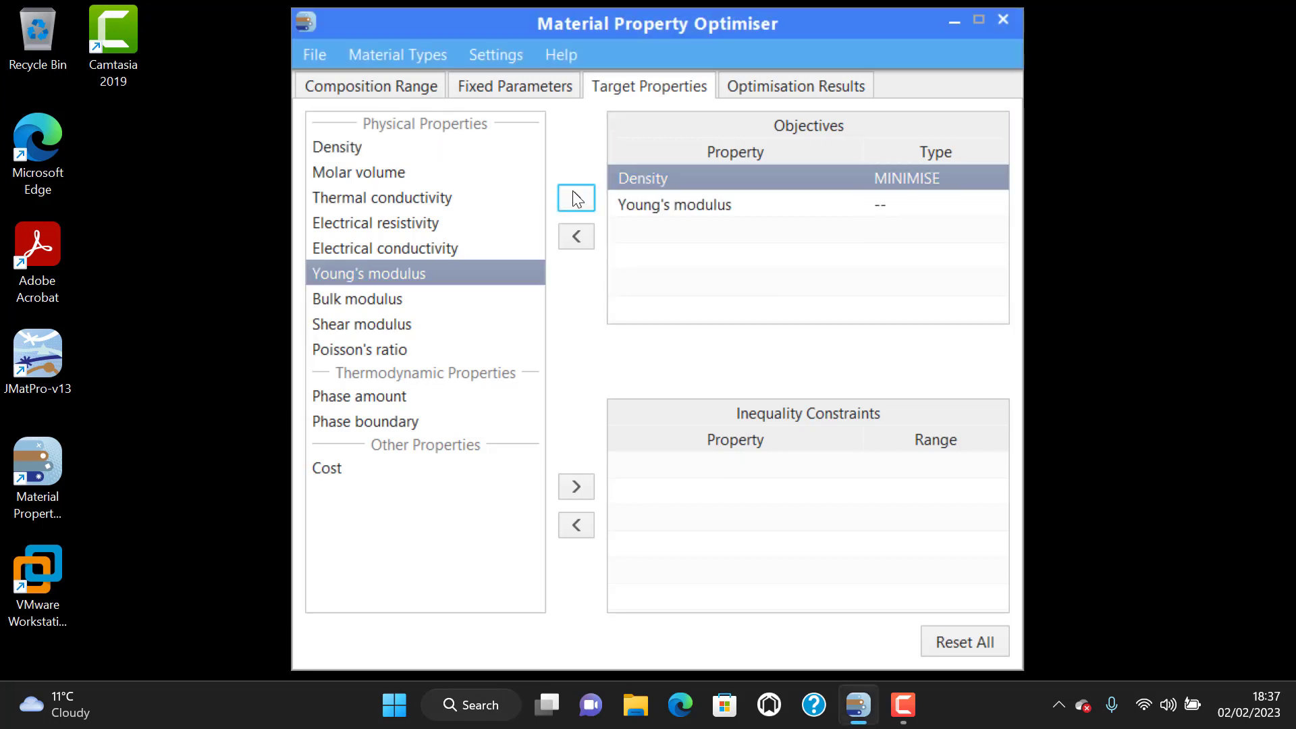
click(901, 211)
click(900, 270)
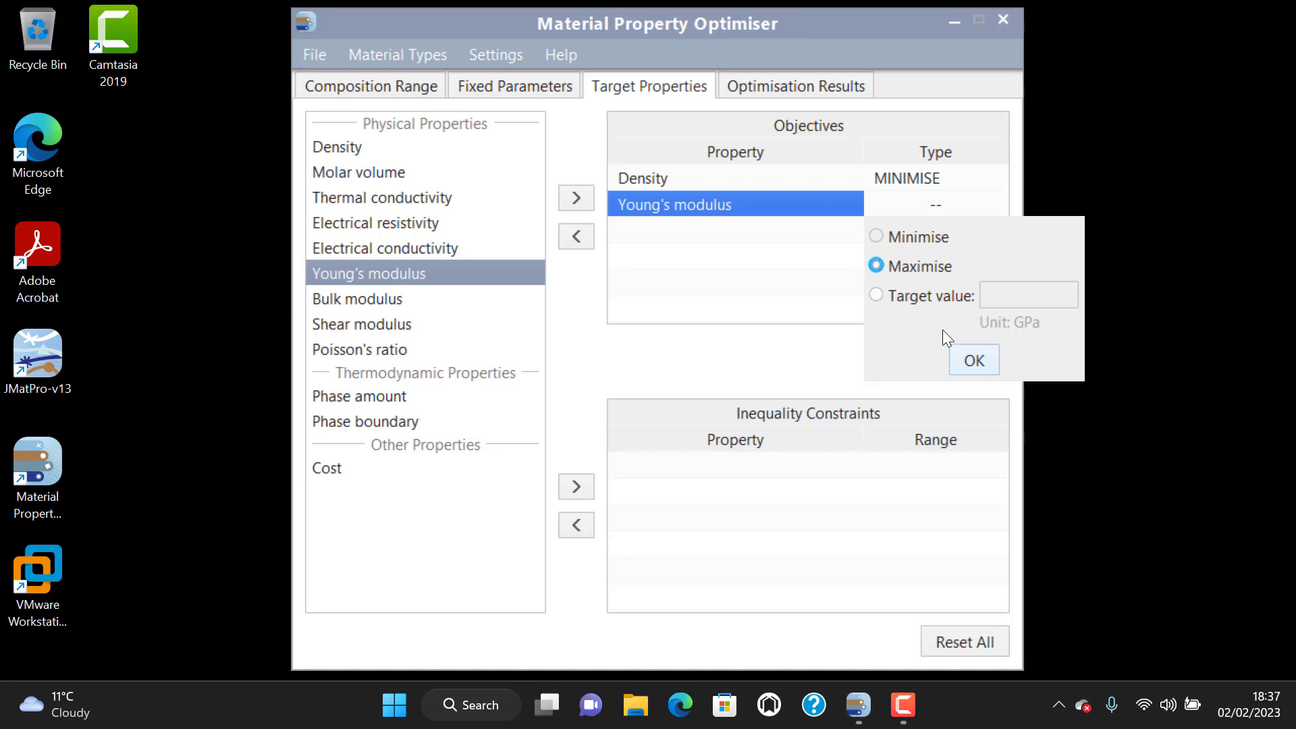
click(966, 355)
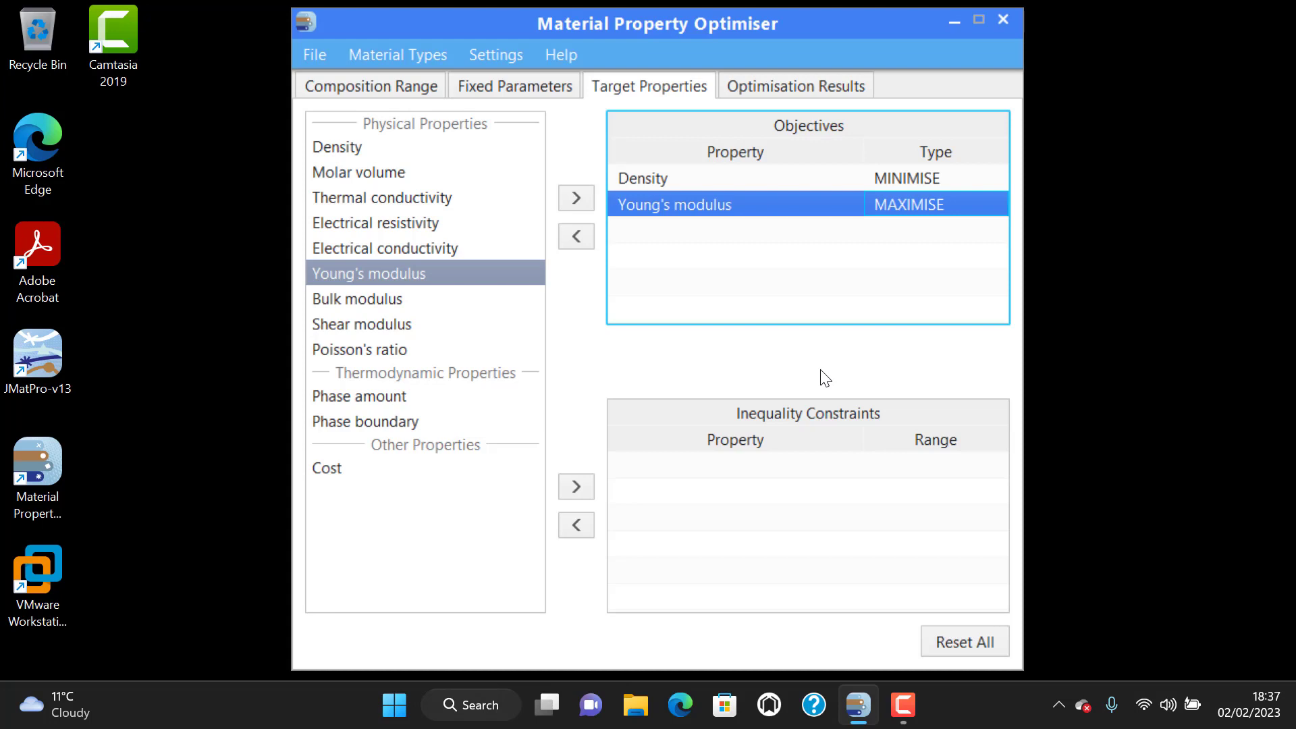
Add Phase amount as an inequality constraint with SIGMA as its target phase.
click(409, 400)
click(574, 487)
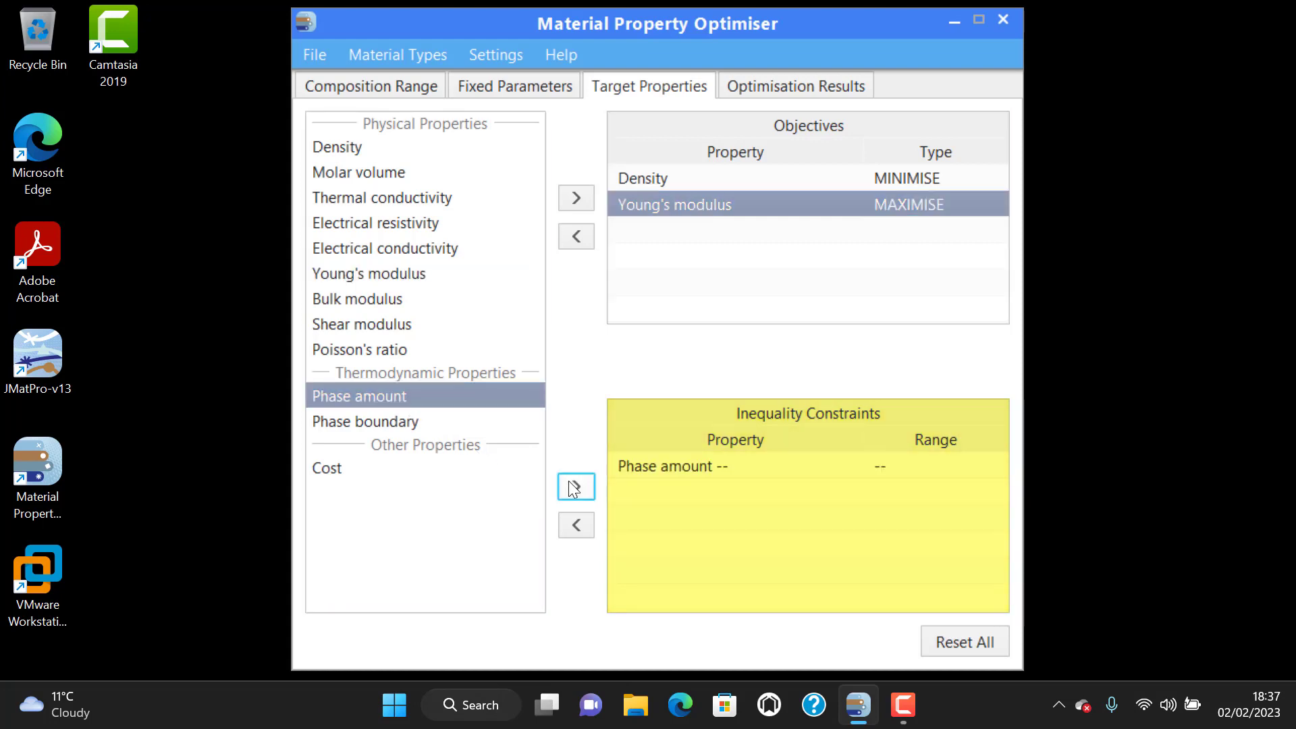
click(723, 475)
click(745, 498)
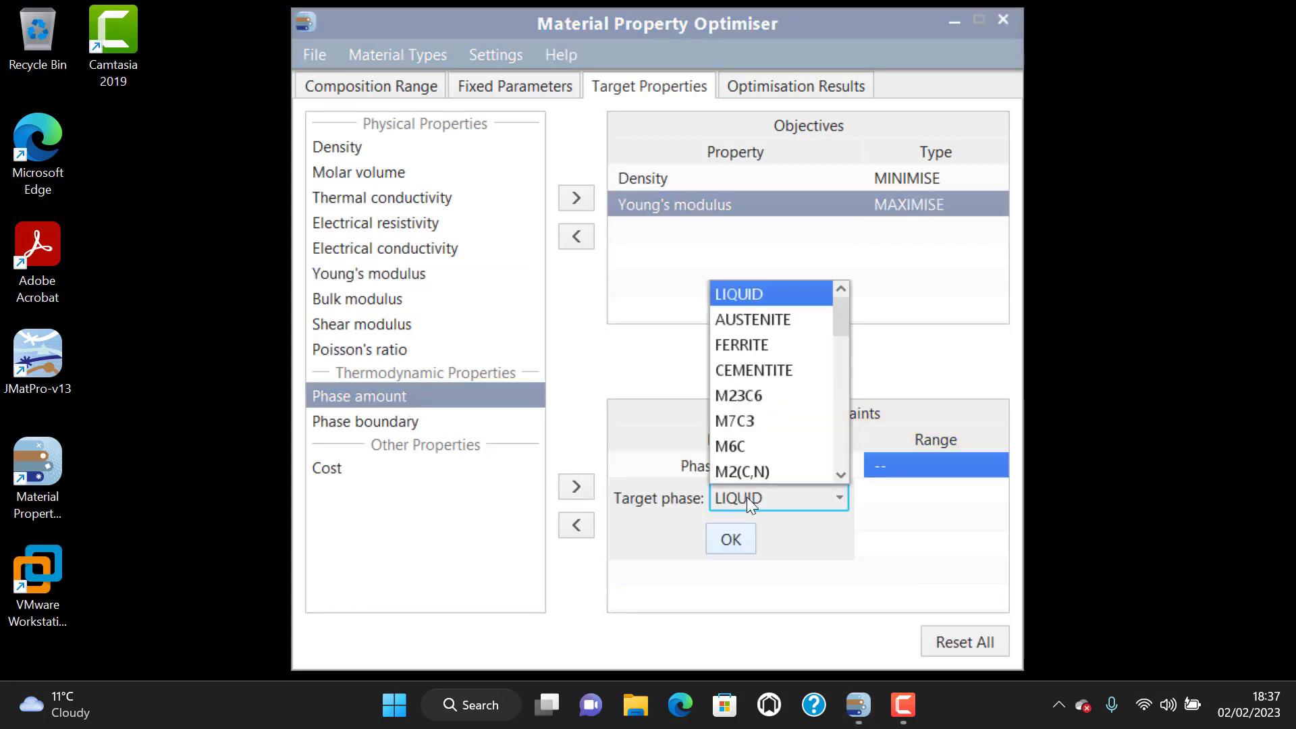
scroll(755, 432, down, 2)
click(755, 424)
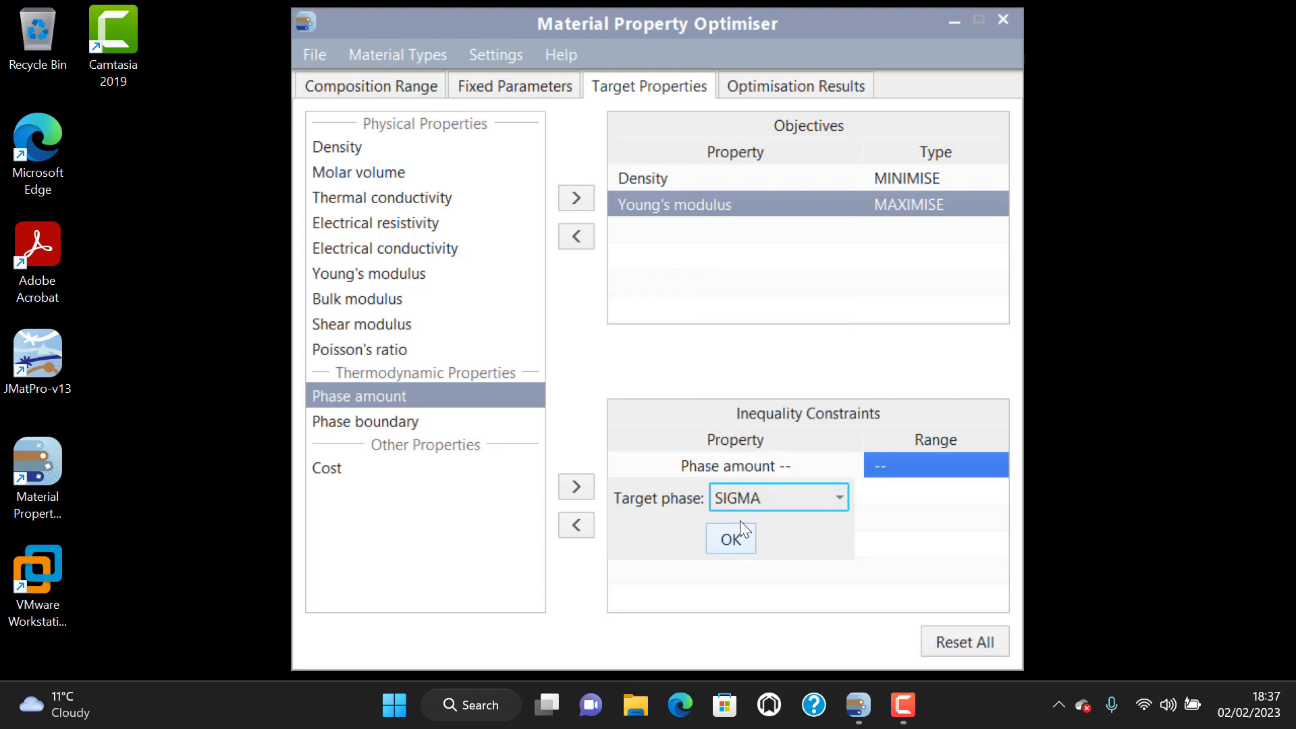
click(731, 539)
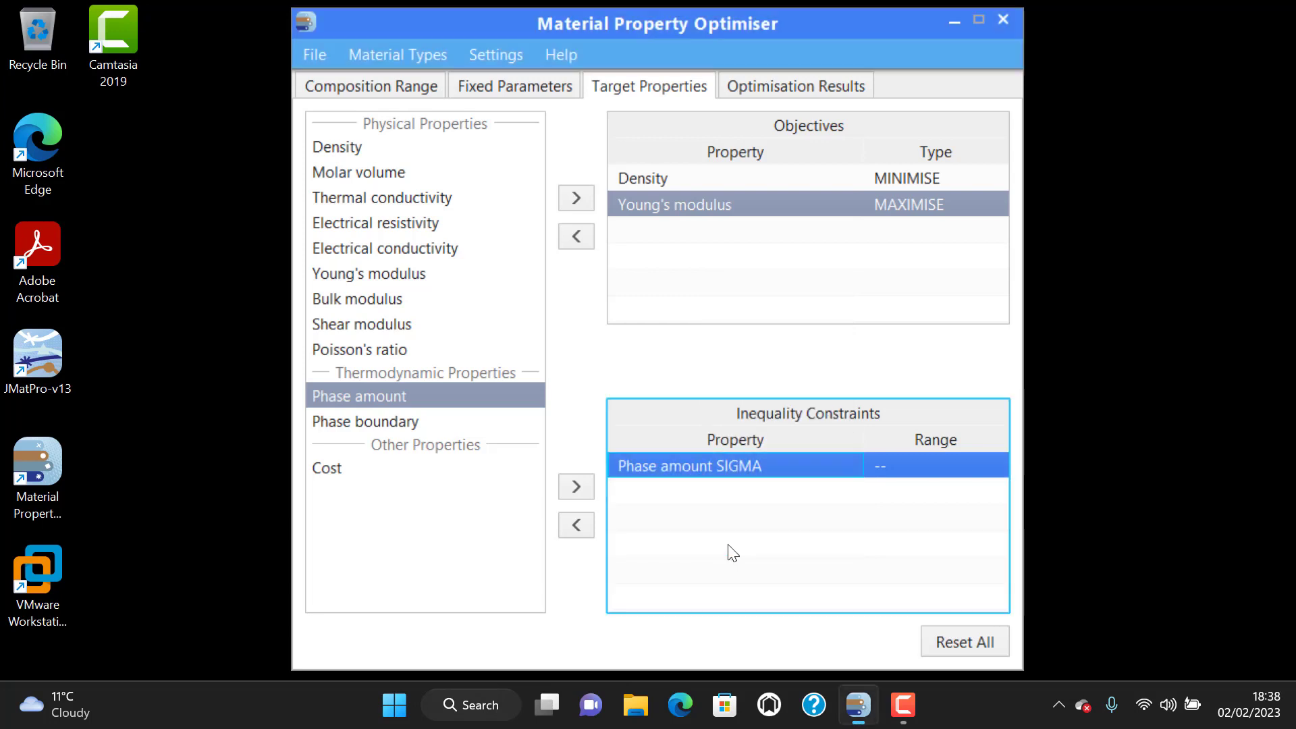
Limit the SIGMA phase amount constraint to less than 1 wt%.
click(913, 467)
click(902, 531)
click(904, 504)
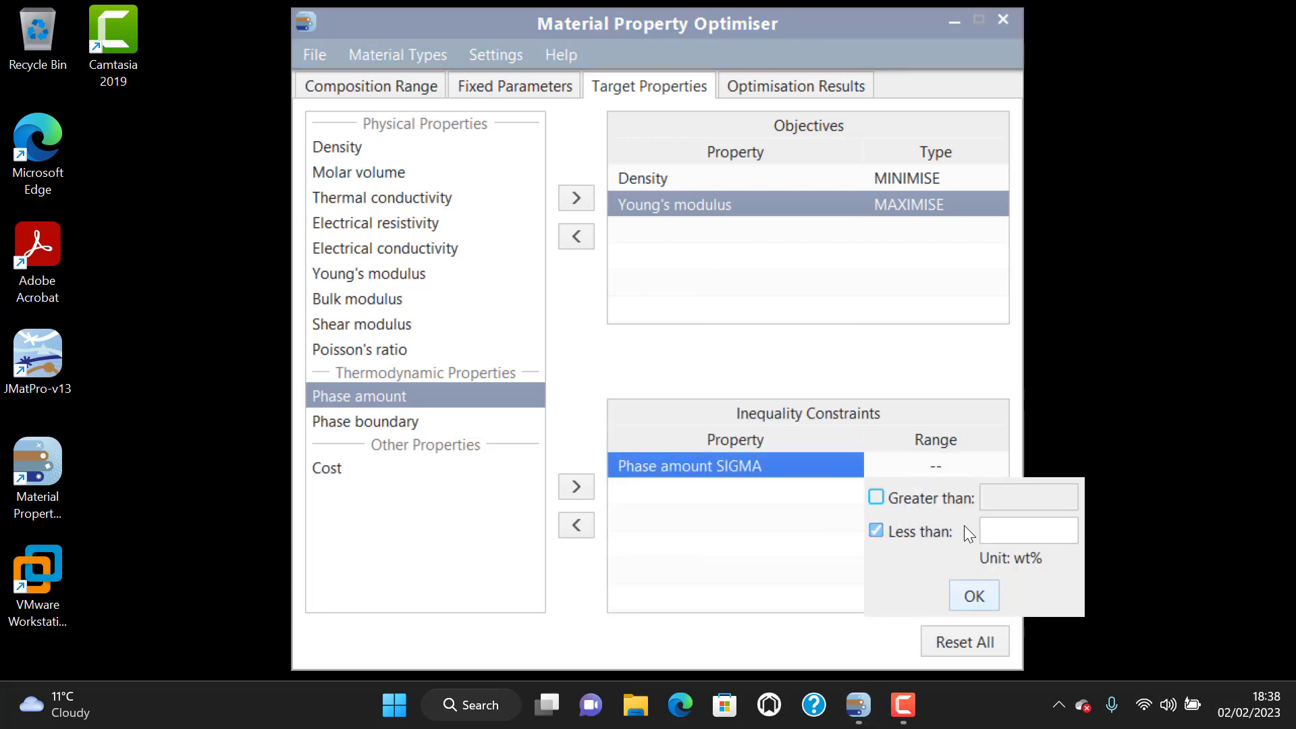
click(997, 528)
text(1)
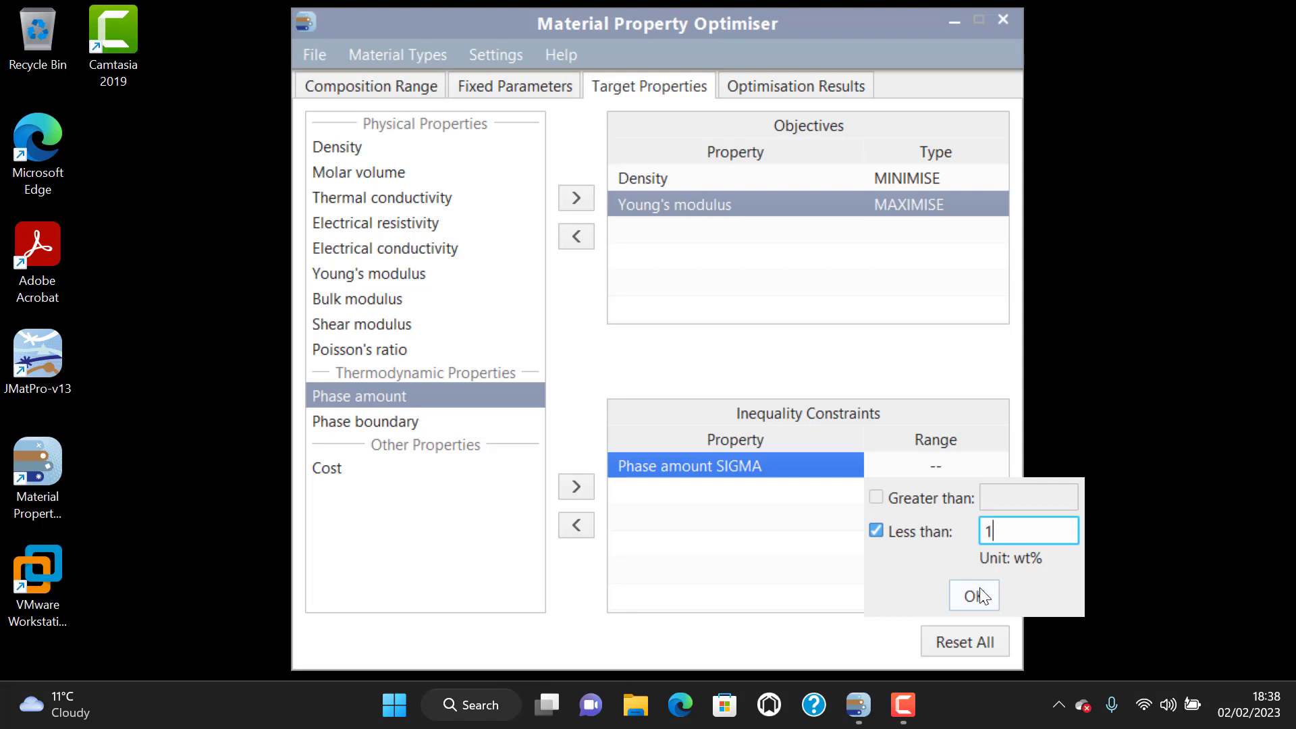
click(977, 593)
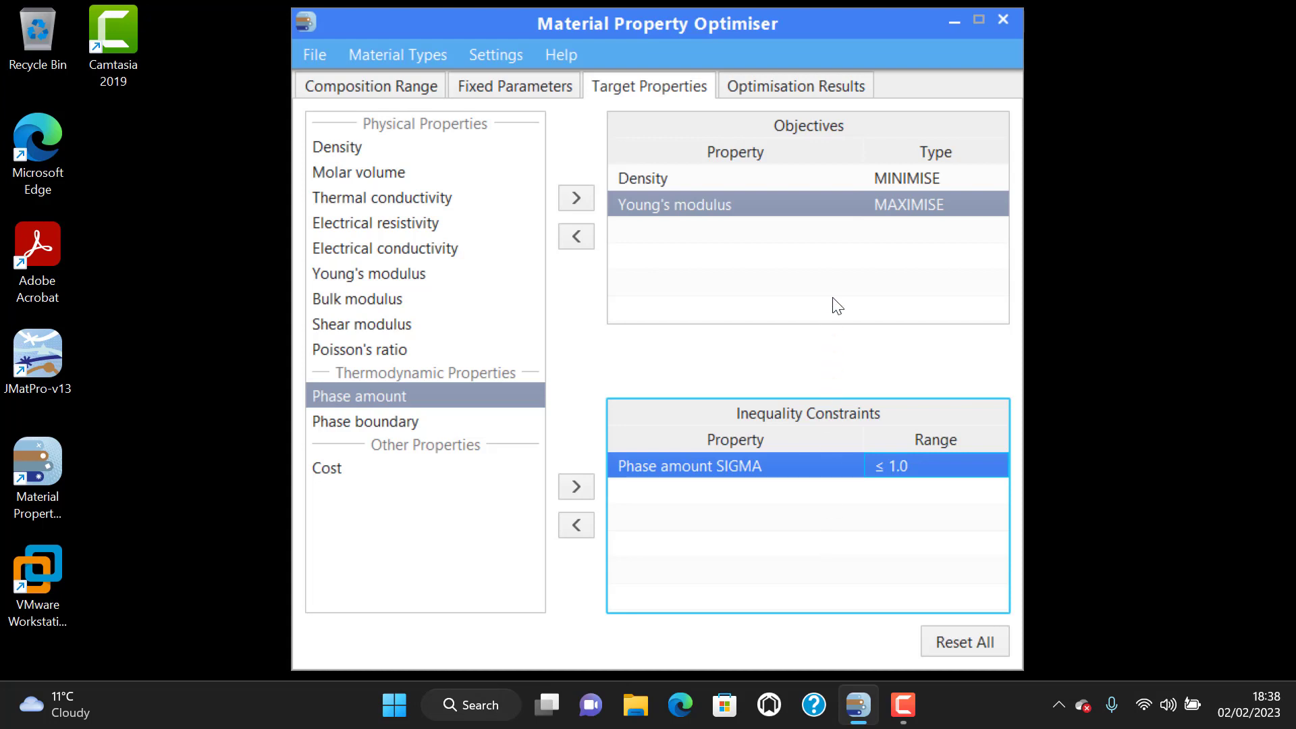
Start the optimisation and display the details of a result point near 196 GPa on the plot.
click(824, 95)
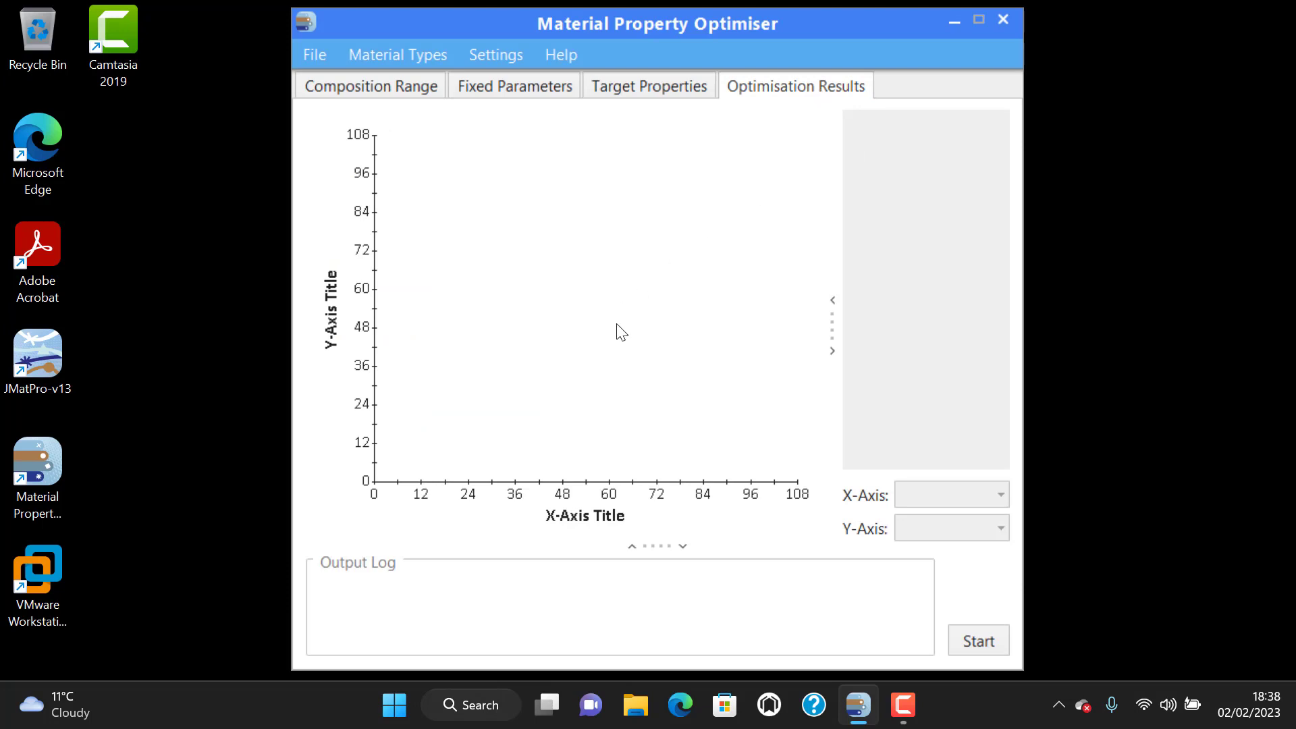
click(972, 641)
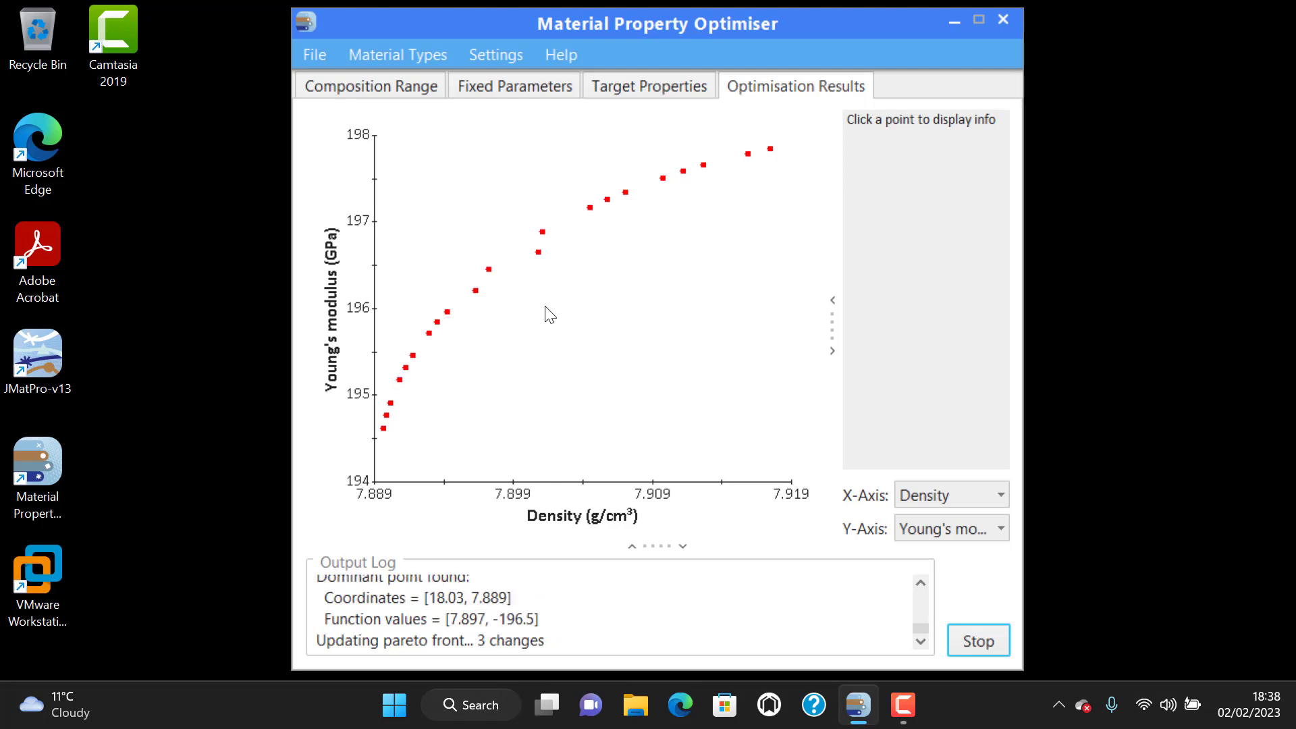
click(450, 311)
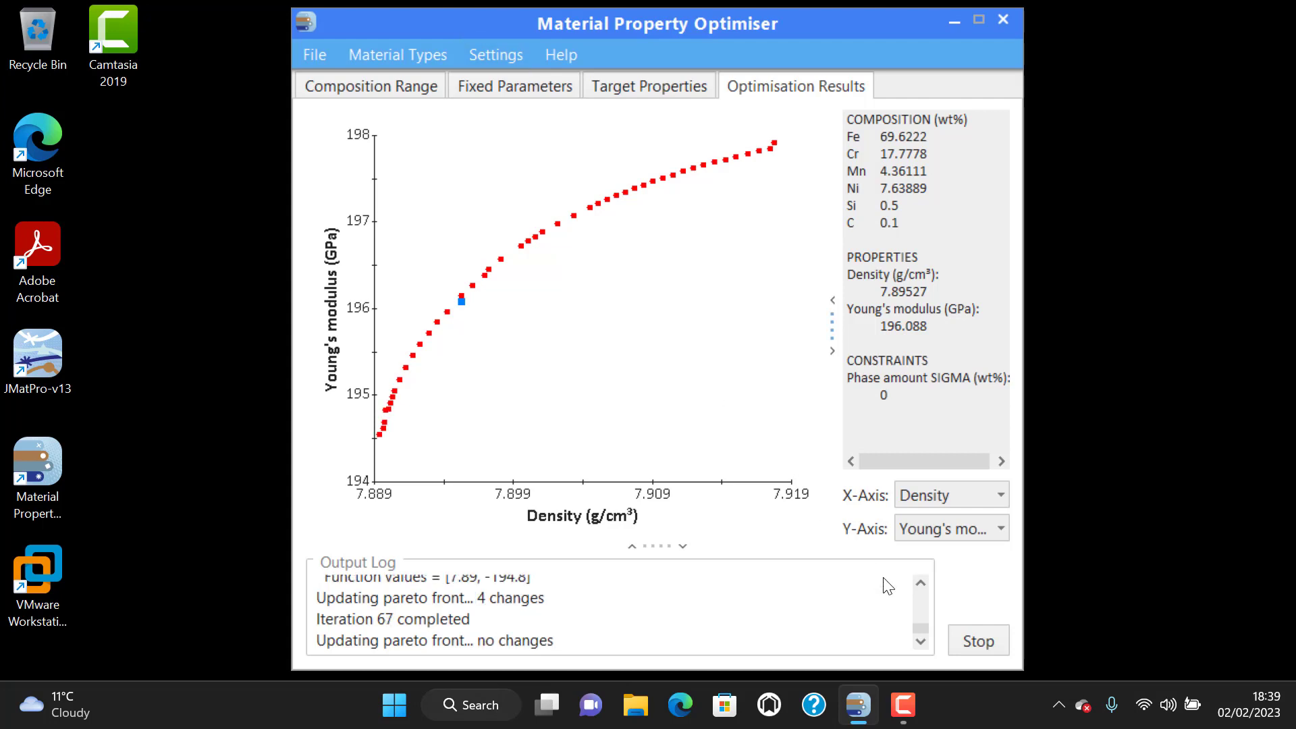
Stop the running optimisation.
click(987, 650)
click(622, 398)
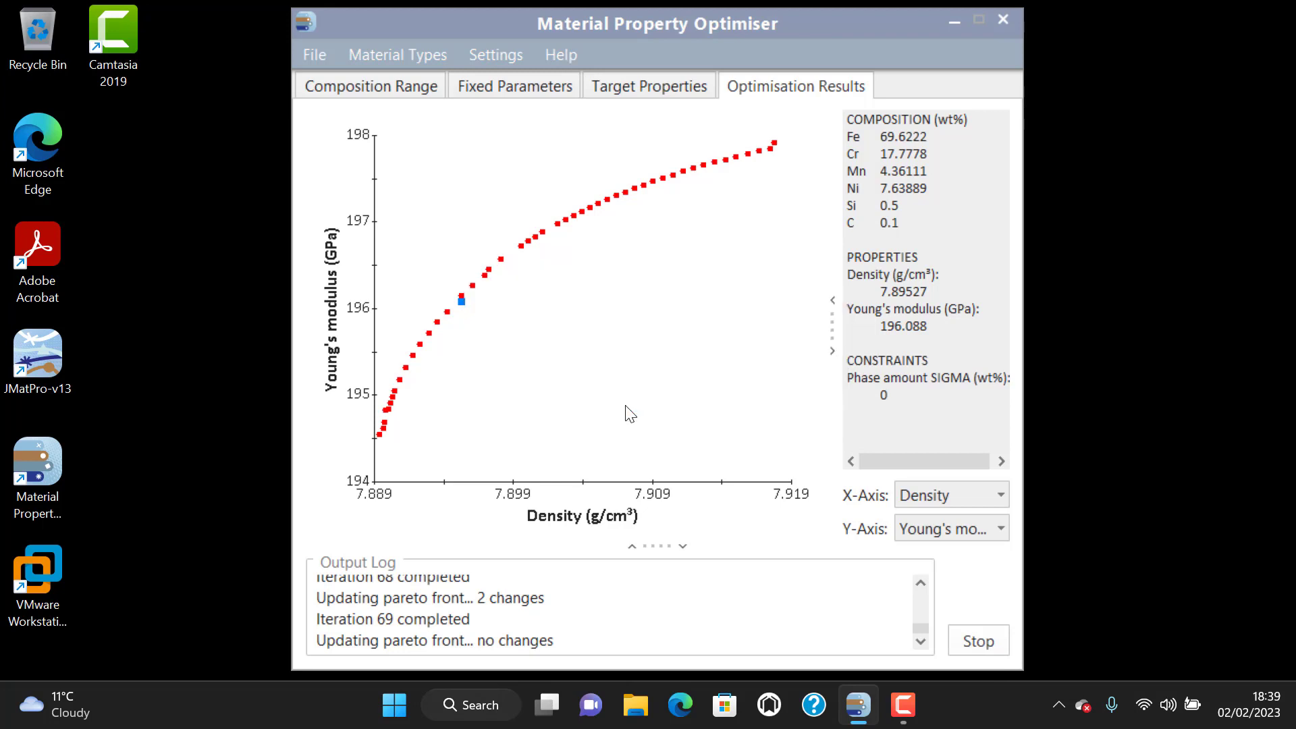